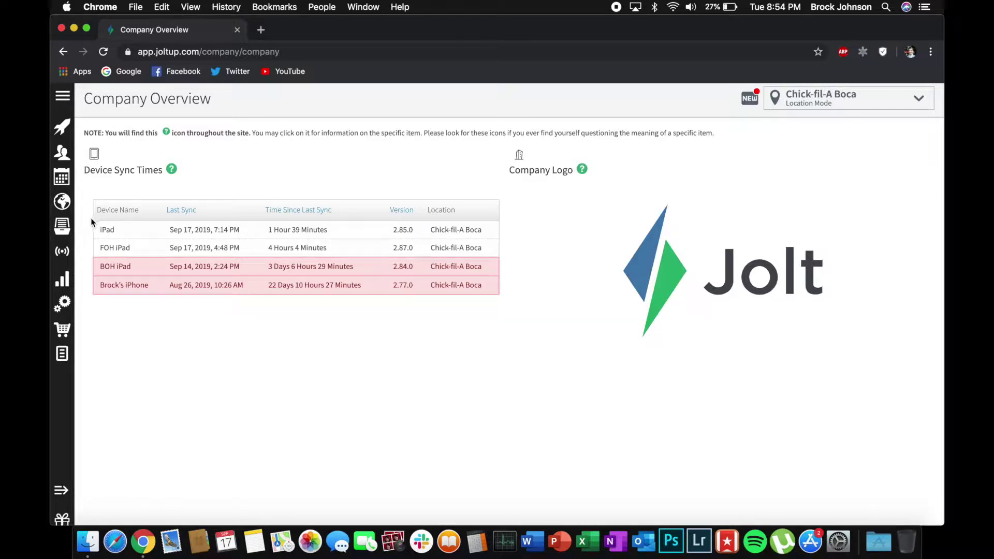
Open the content lists for the location and create a new list named Test.
mouse_move(66, 224)
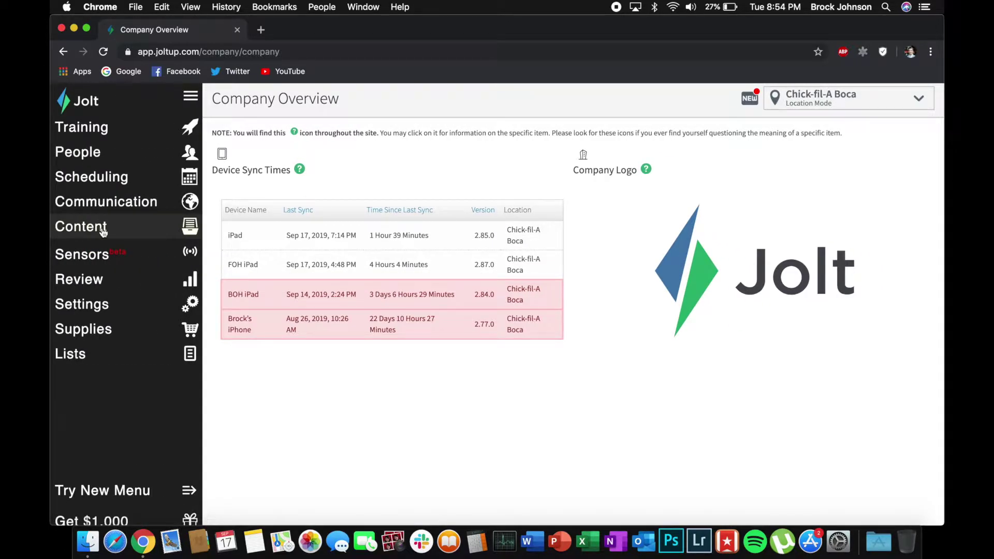
click(103, 231)
click(126, 144)
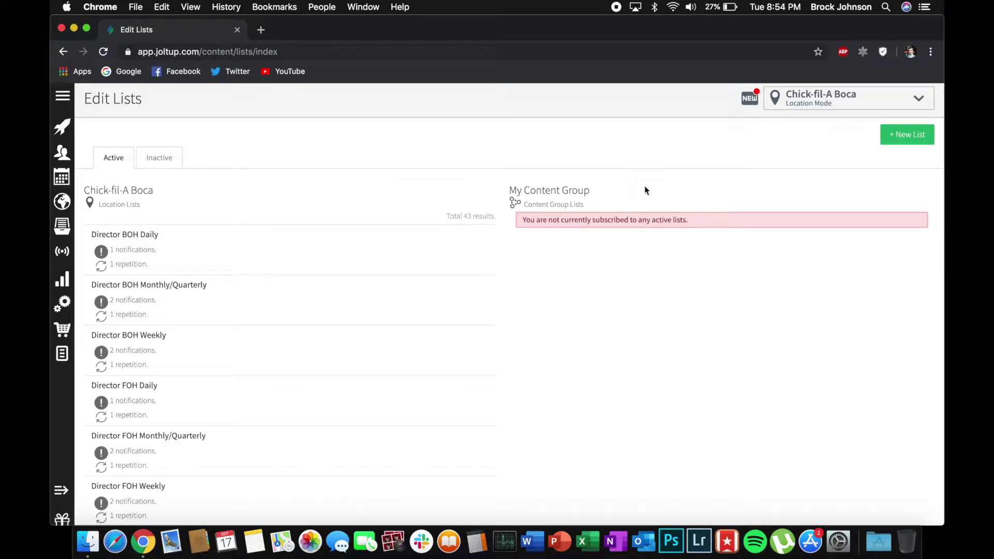
scroll(484, 389, down, 10)
scroll(484, 388, up, 15)
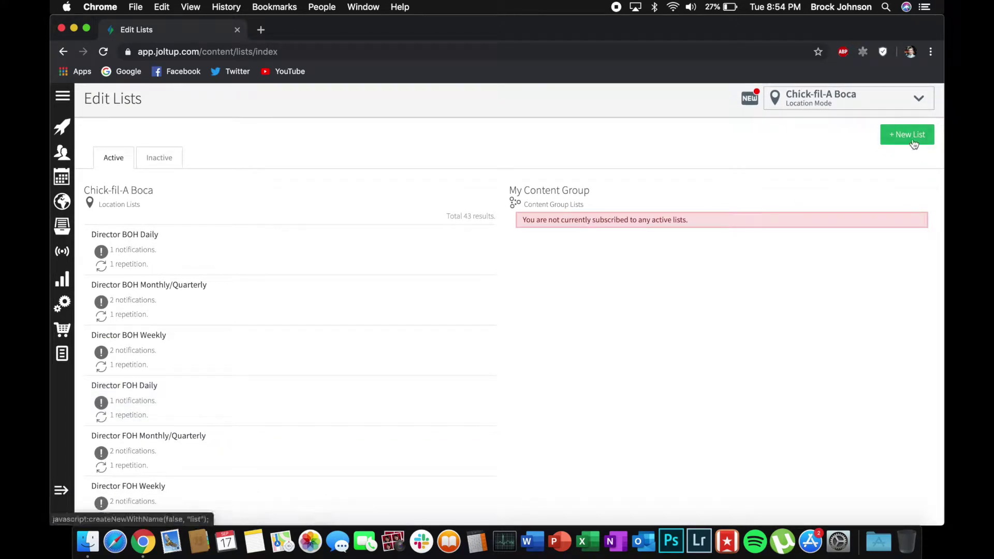
click(914, 143)
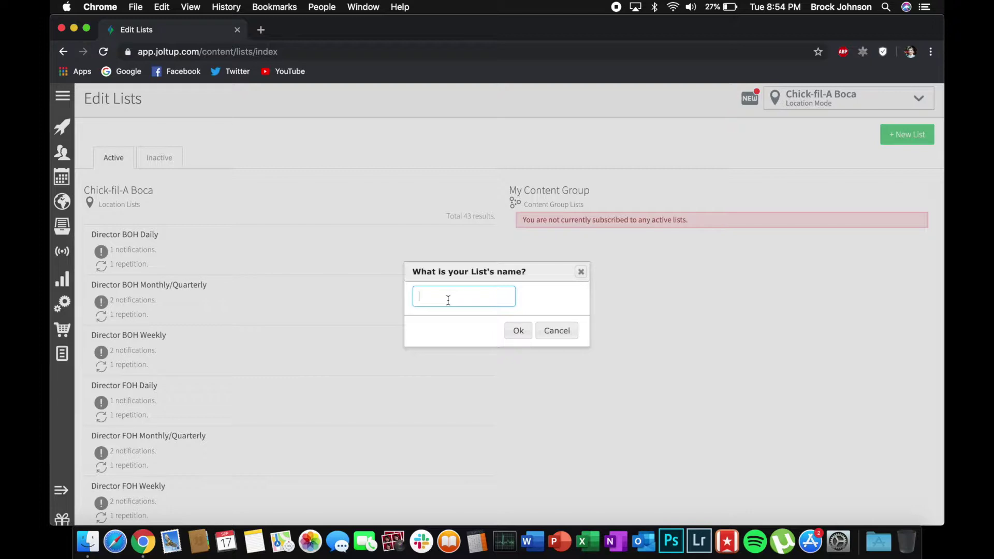
text(Test)
click(516, 330)
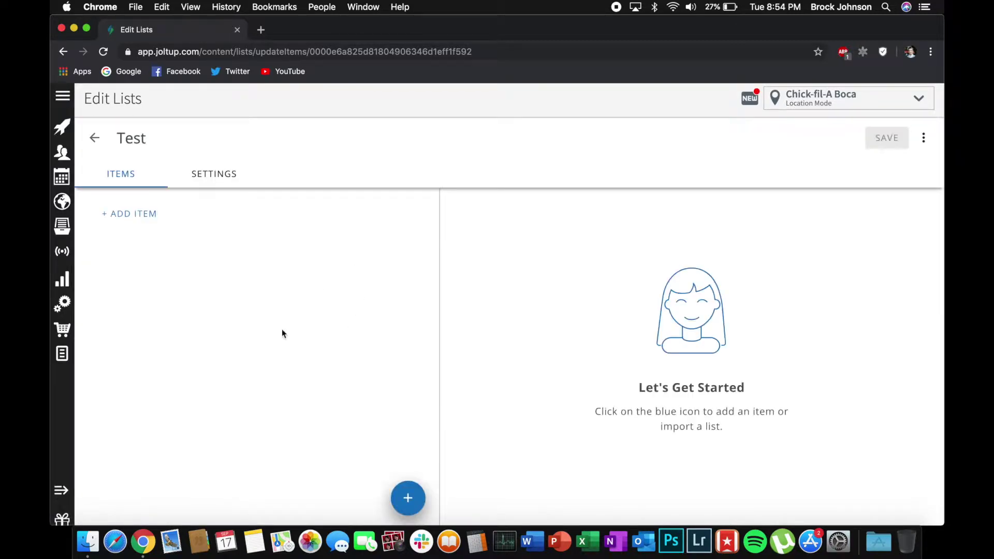
View the item types that can be added to the Test list, then close the selection without adding any.
click(137, 216)
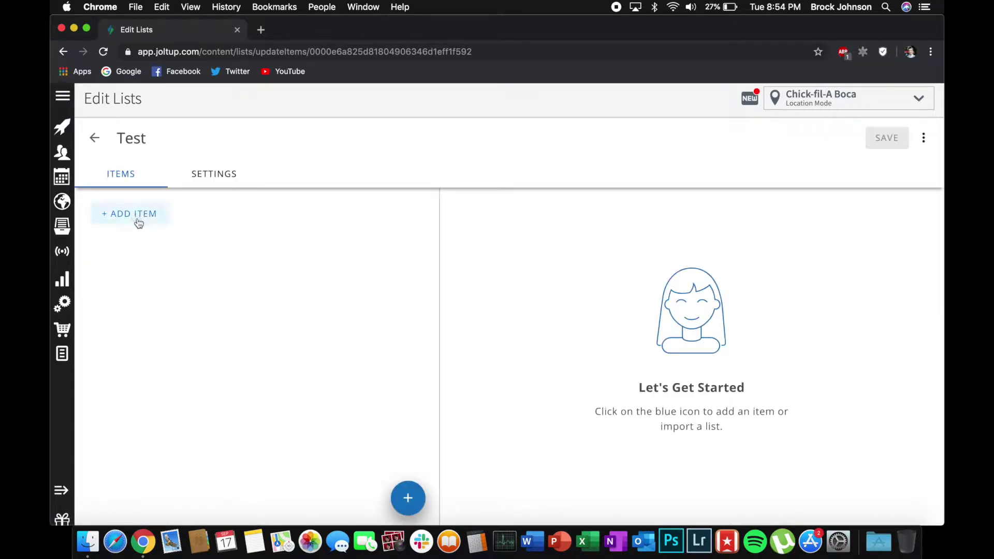
click(132, 215)
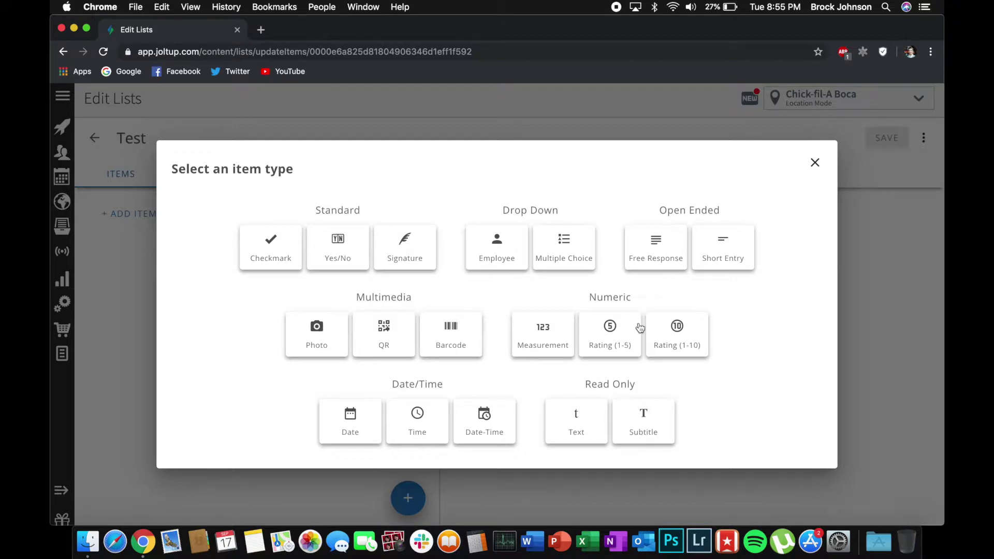
click(815, 164)
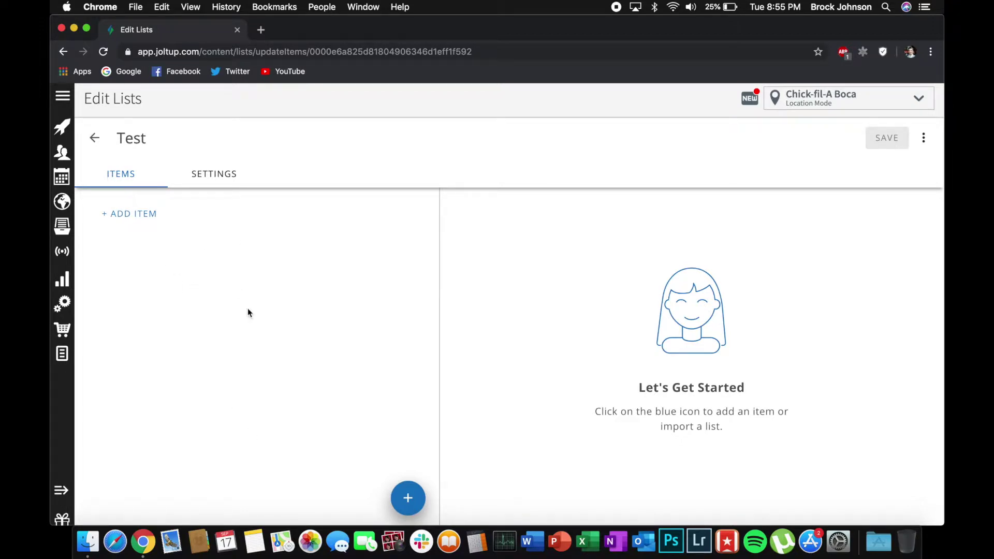
Open the Test list's settings and review the role-based access options and the assigned and manage columns for each role.
click(219, 172)
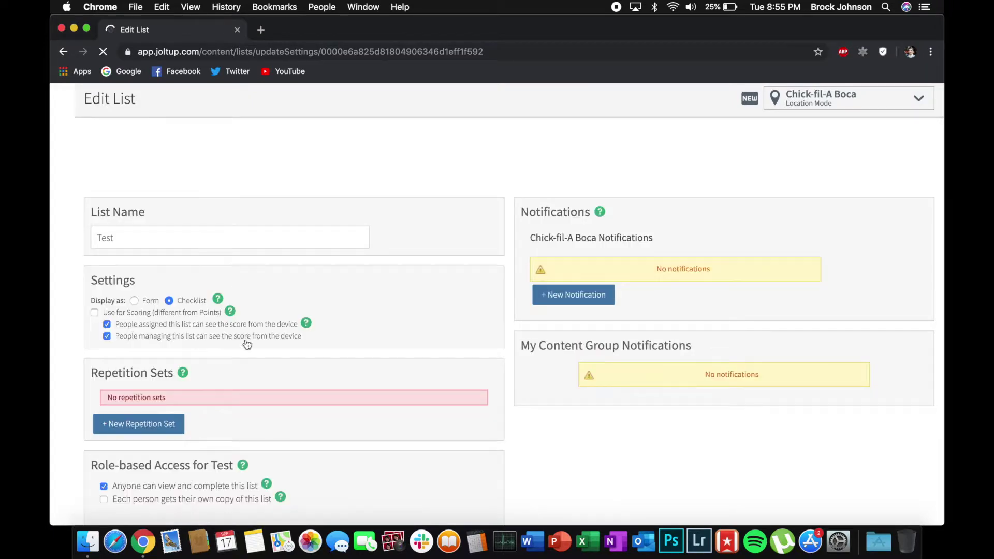
scroll(246, 343, down, 6)
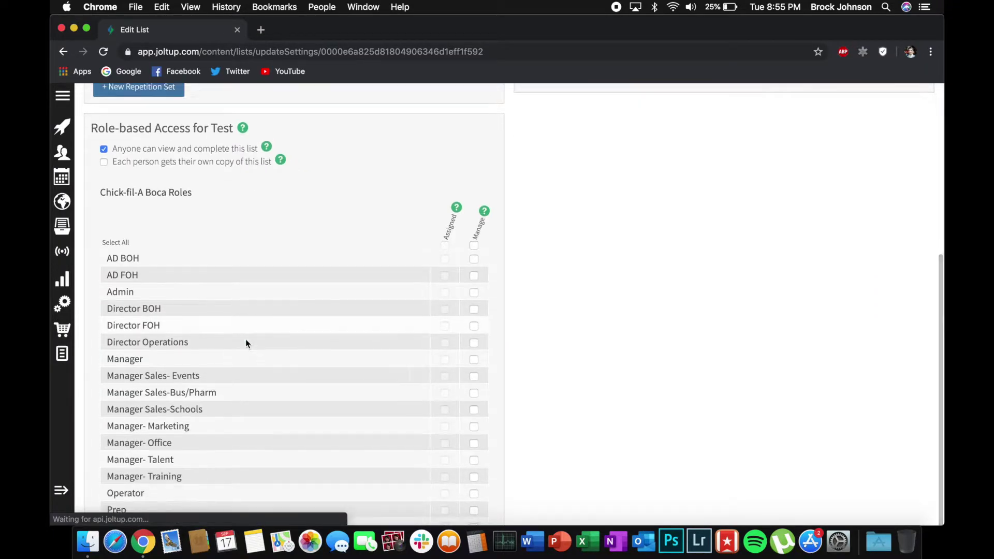
scroll(245, 342, down, 2)
scroll(307, 274, down, 2)
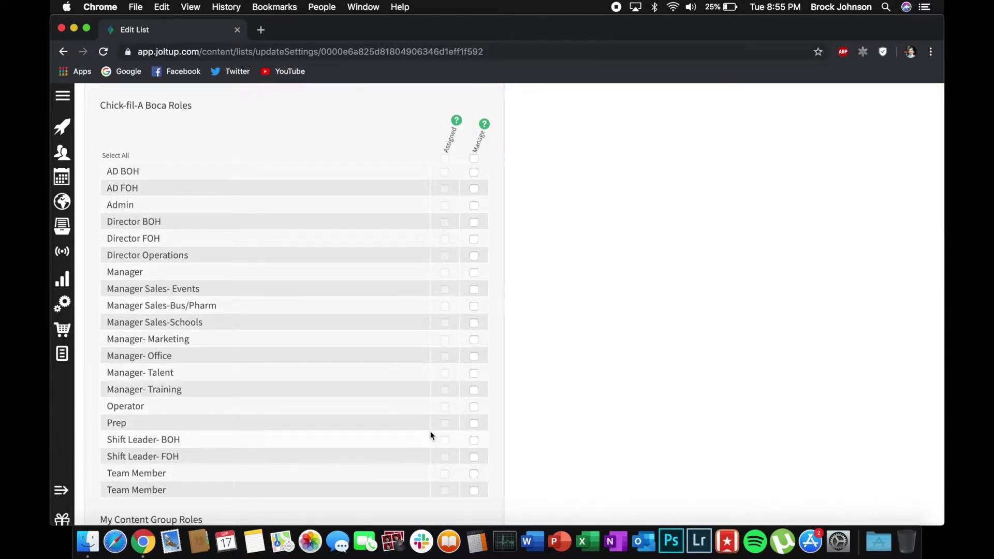
scroll(390, 357, up, 2)
scroll(389, 361, up, 3)
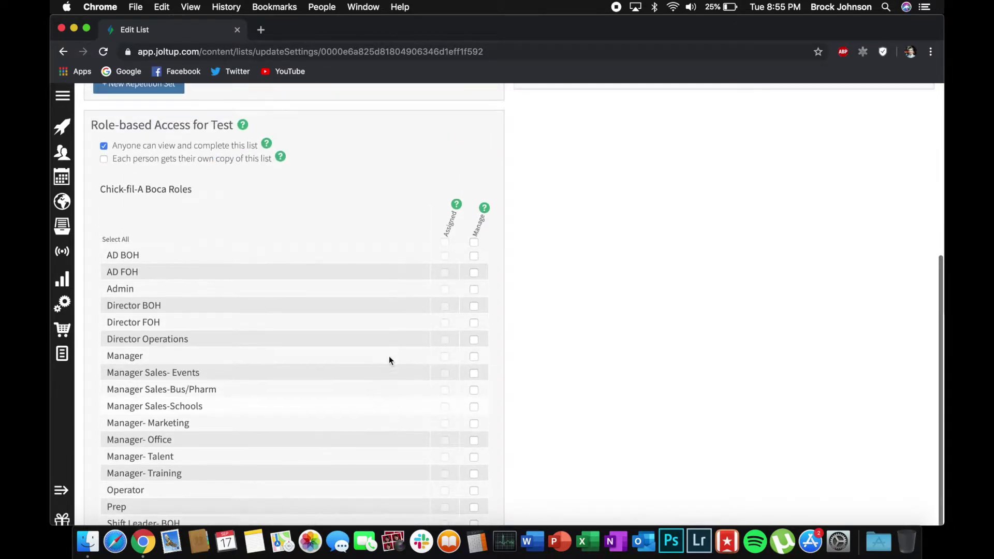
scroll(226, 404, up, 10)
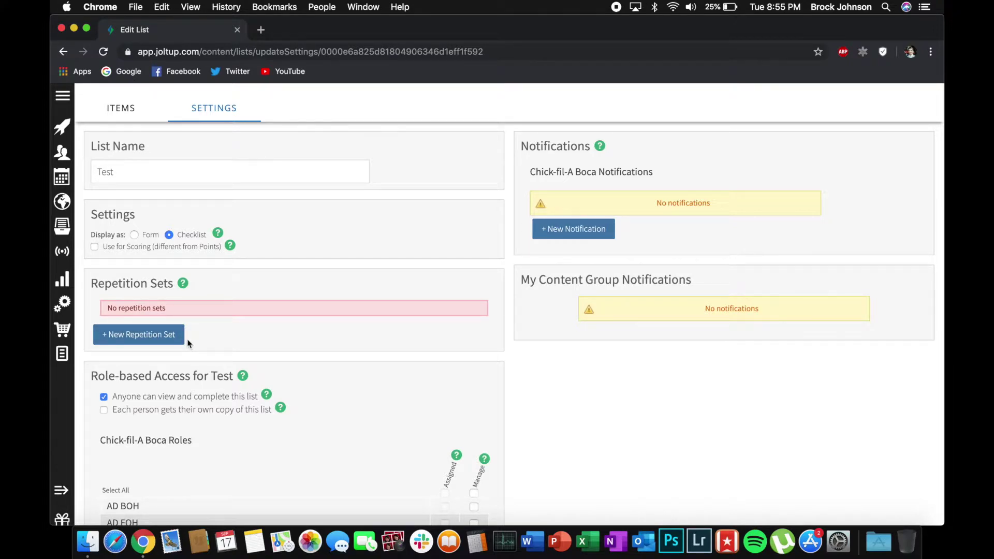
Draft a repetition set for the Test list with Sunday toggled and an 8:00 am display time, then discard it.
click(157, 336)
scroll(511, 334, down, 2)
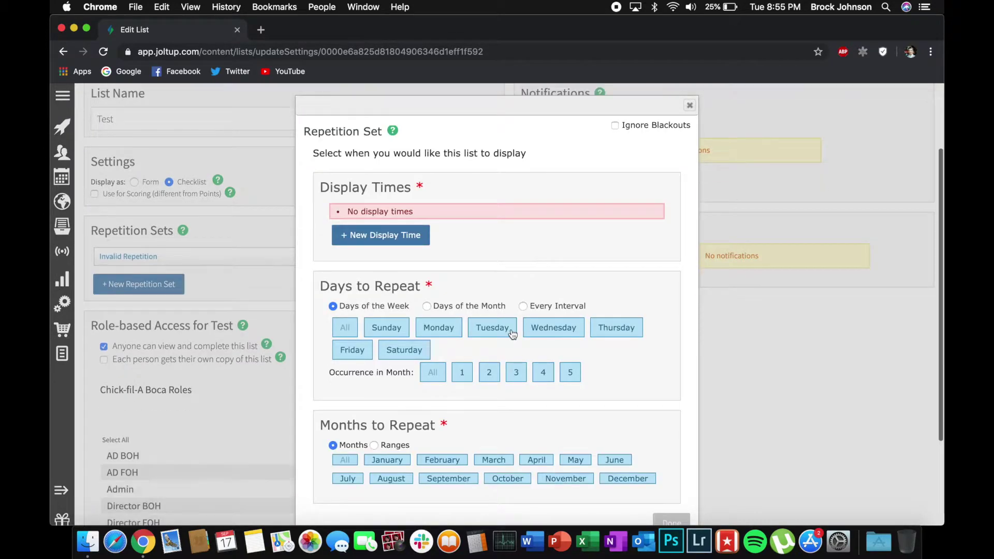
click(342, 330)
click(350, 336)
click(382, 330)
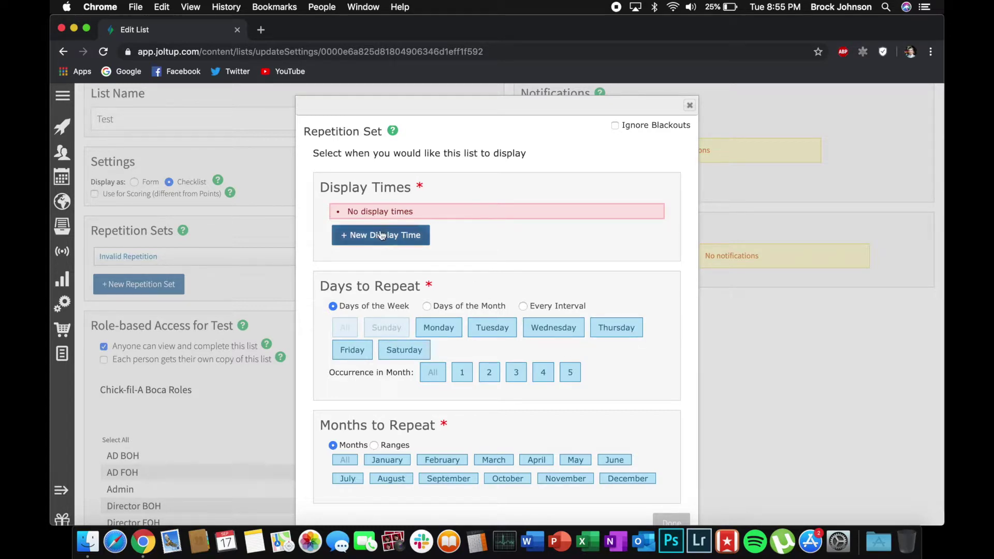
click(418, 233)
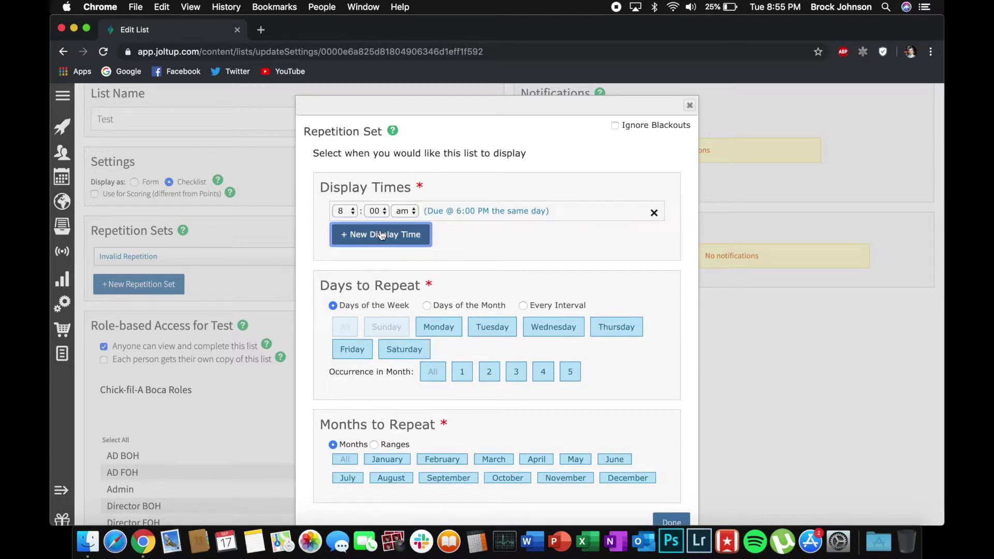
click(350, 214)
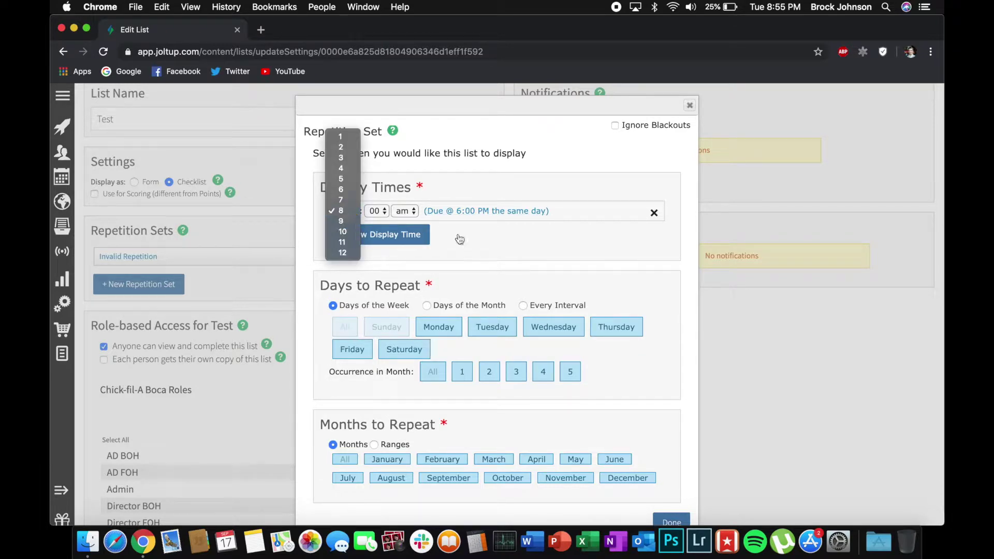
click(341, 211)
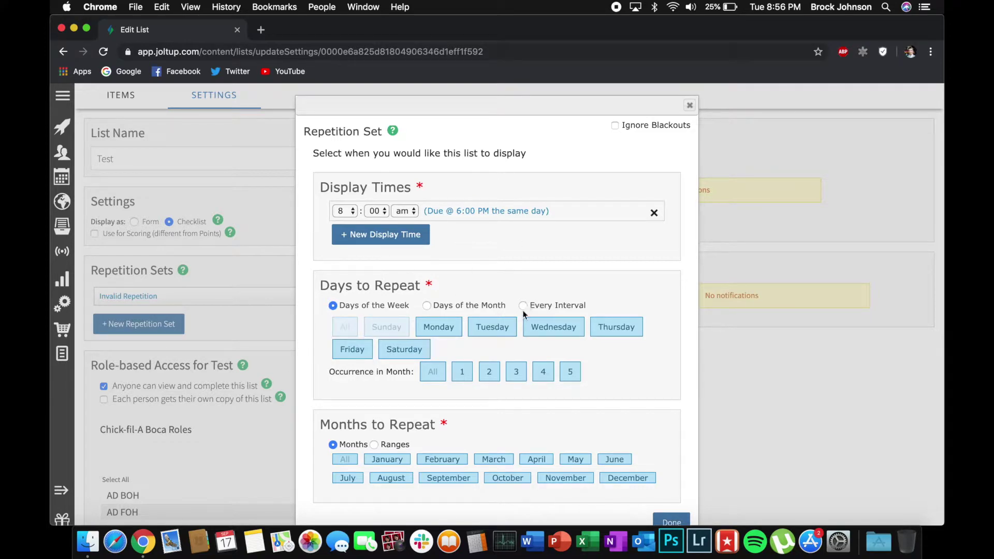
click(689, 106)
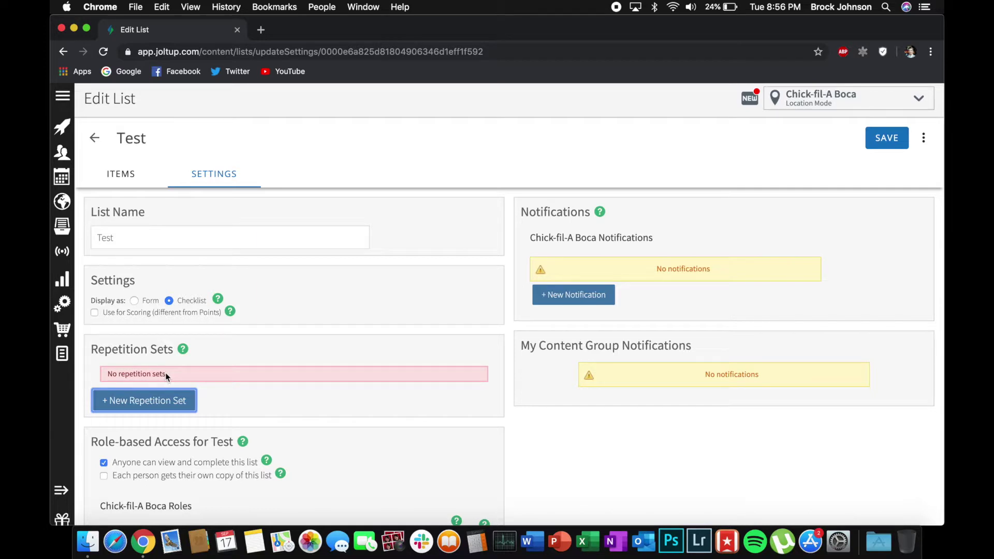
Draft a notification to the Director FOH role by text message and email for overdue items, then discard it.
click(573, 295)
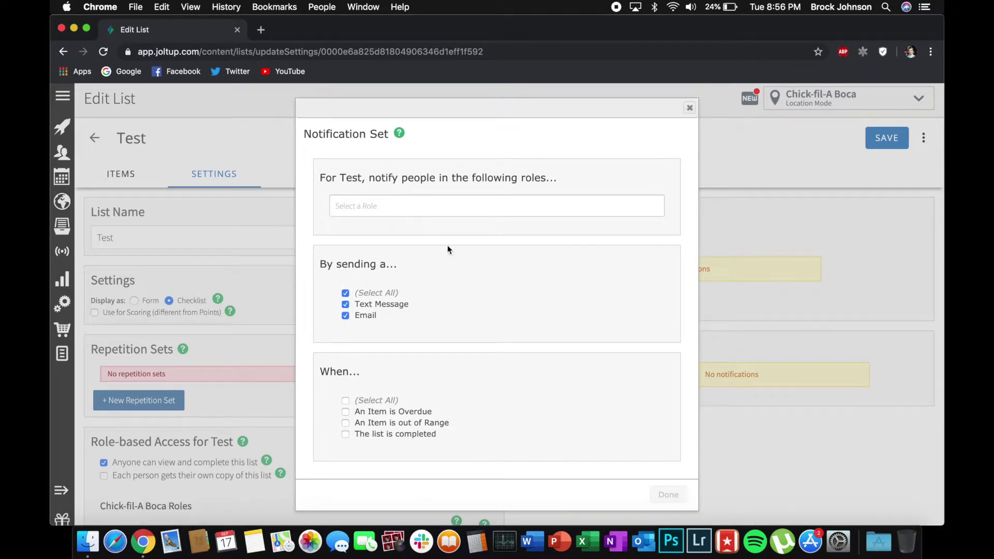
scroll(426, 347, down, 2)
scroll(387, 386, up, 2)
click(382, 202)
scroll(396, 283, down, 4)
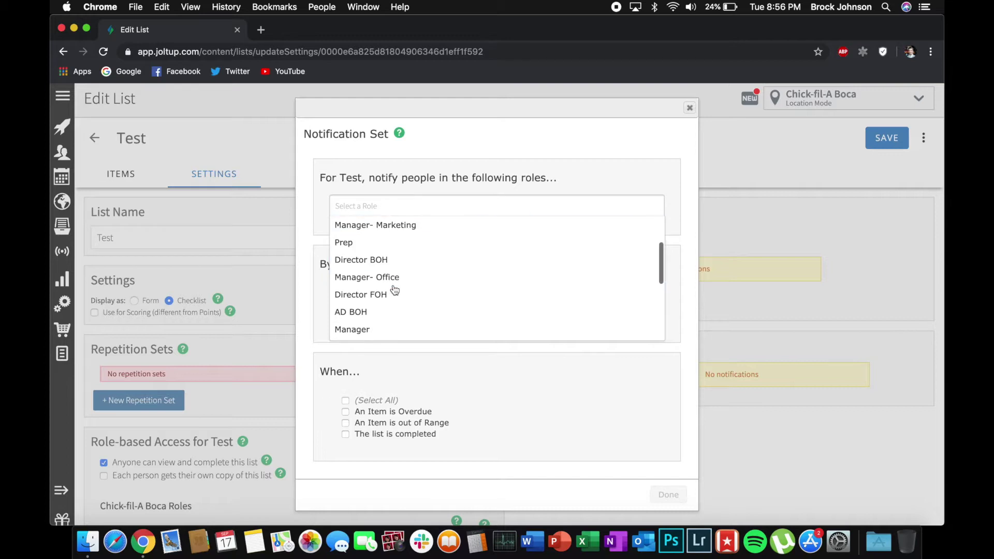
click(399, 256)
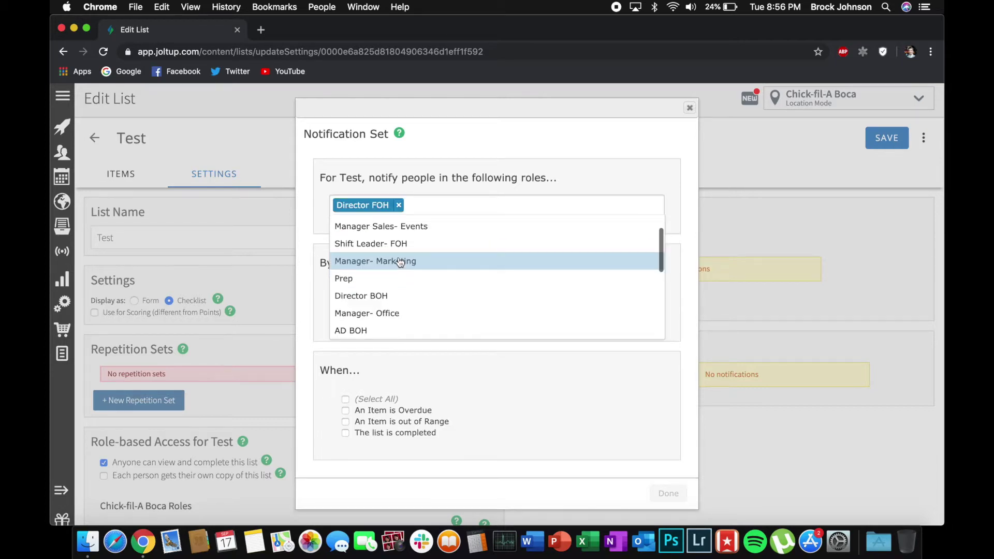
click(496, 165)
scroll(382, 324, down, 2)
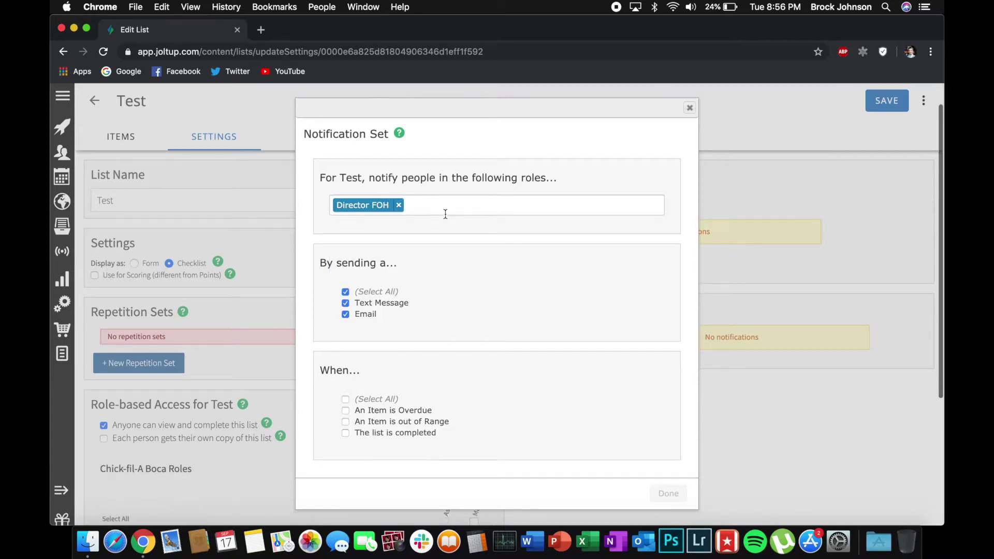
scroll(401, 313, down, 2)
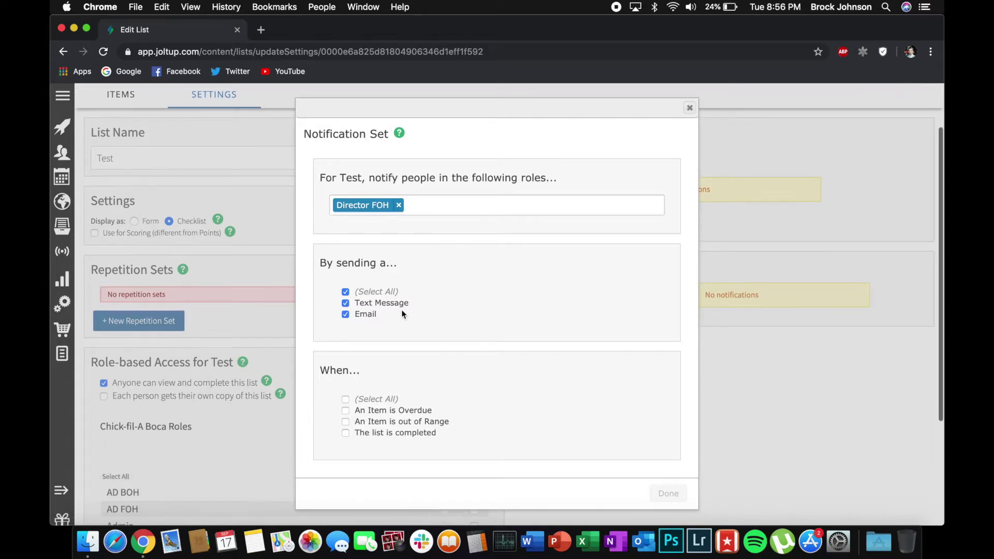
click(345, 411)
scroll(606, 313, up, 2)
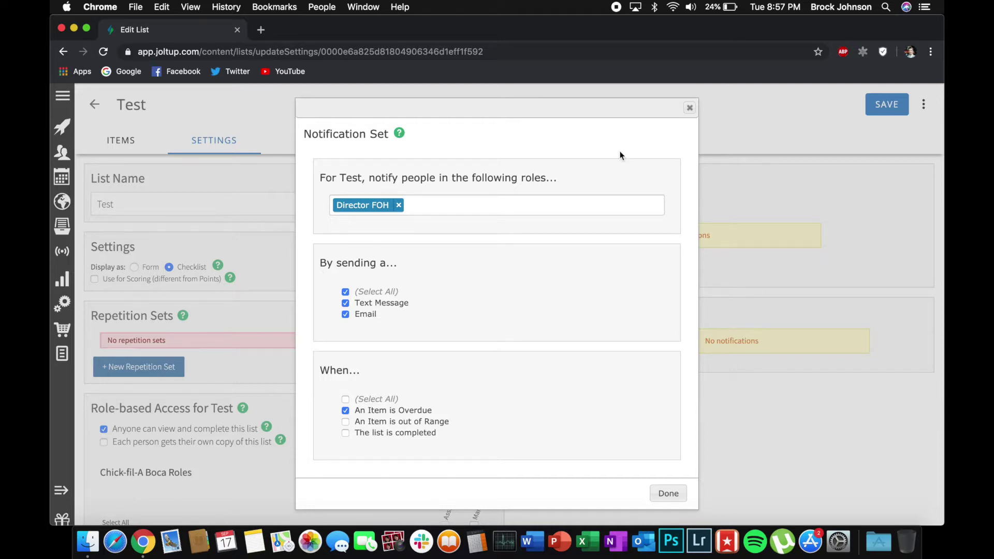
click(690, 108)
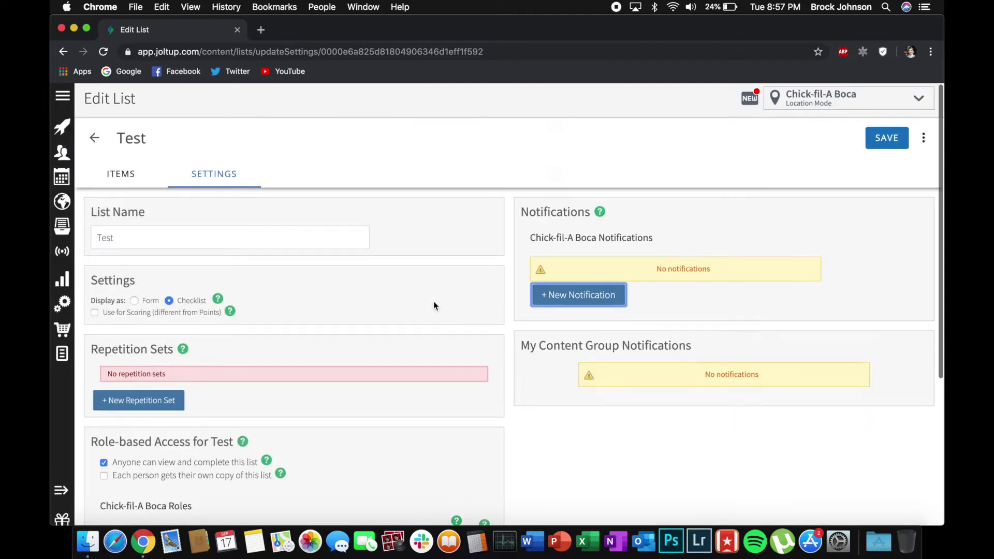
scroll(433, 305, down, 5)
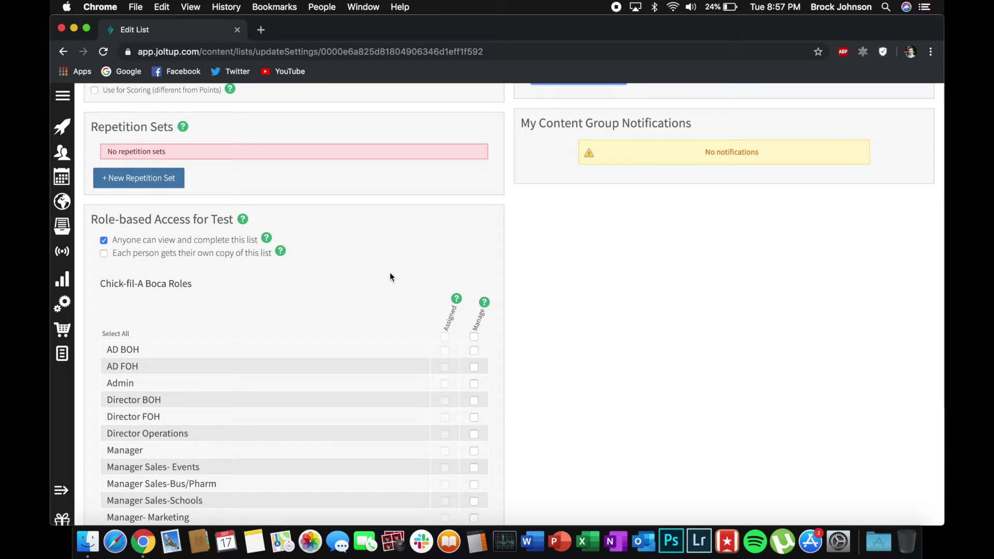
scroll(390, 273, down, 3)
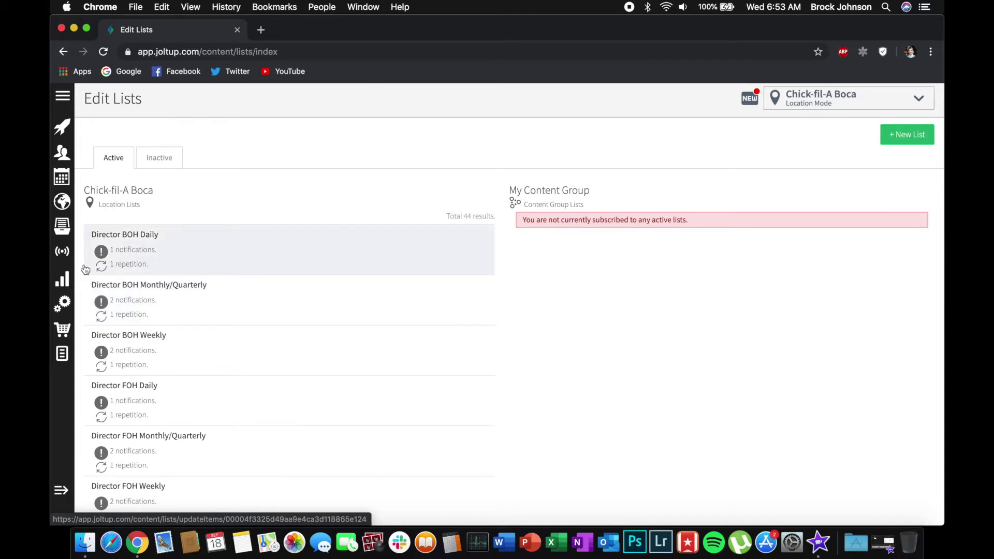
Open the comparison reports in the Review section and set the date range to Last 7 Days.
mouse_move(60, 280)
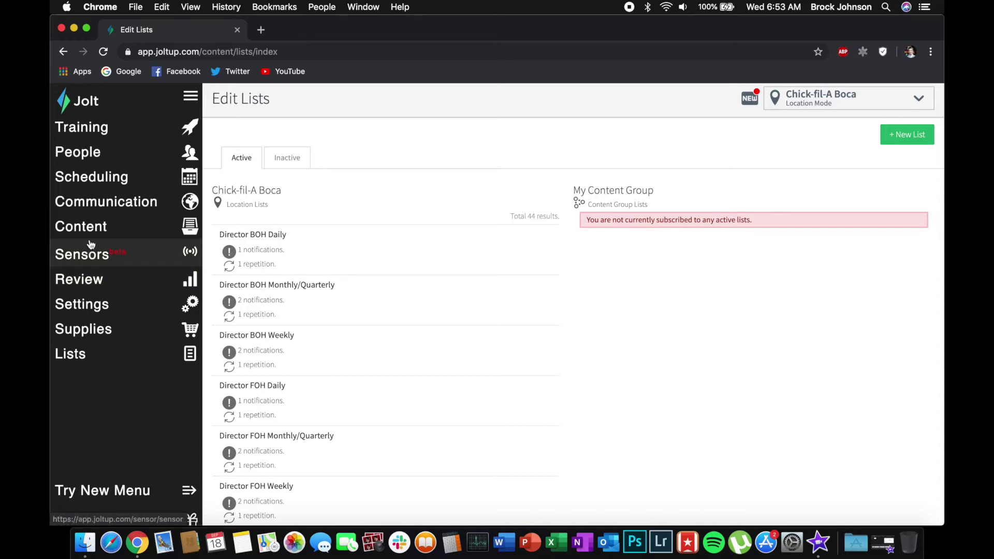
click(102, 279)
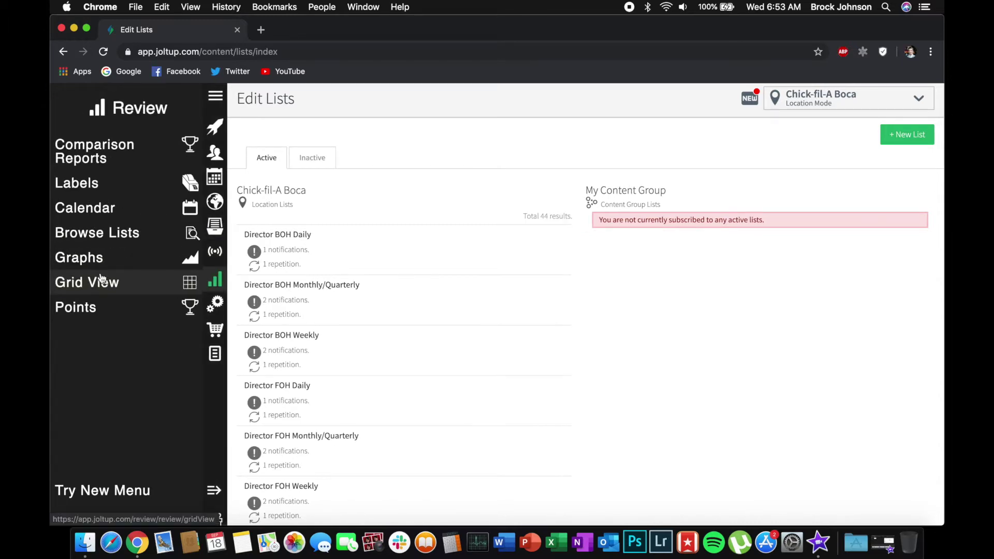
click(113, 160)
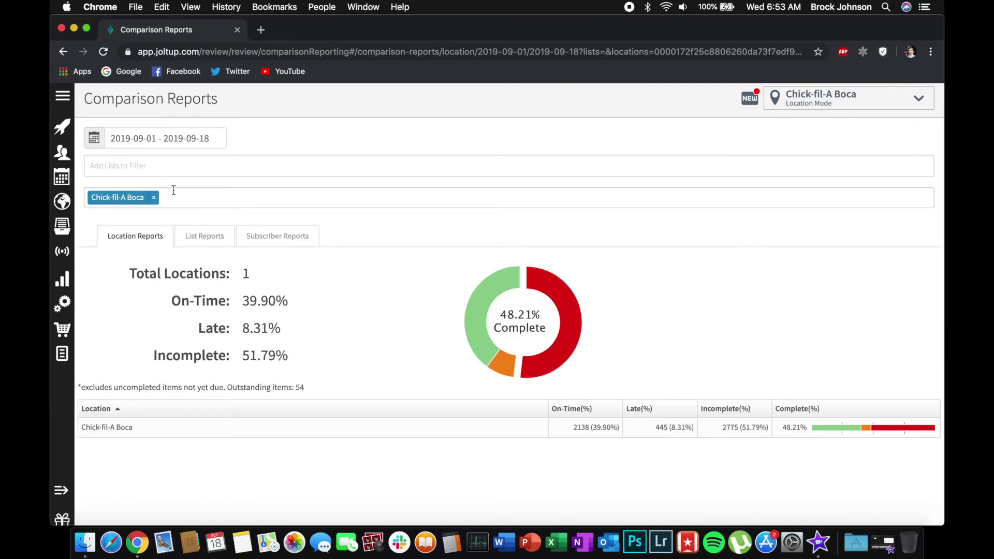
click(186, 145)
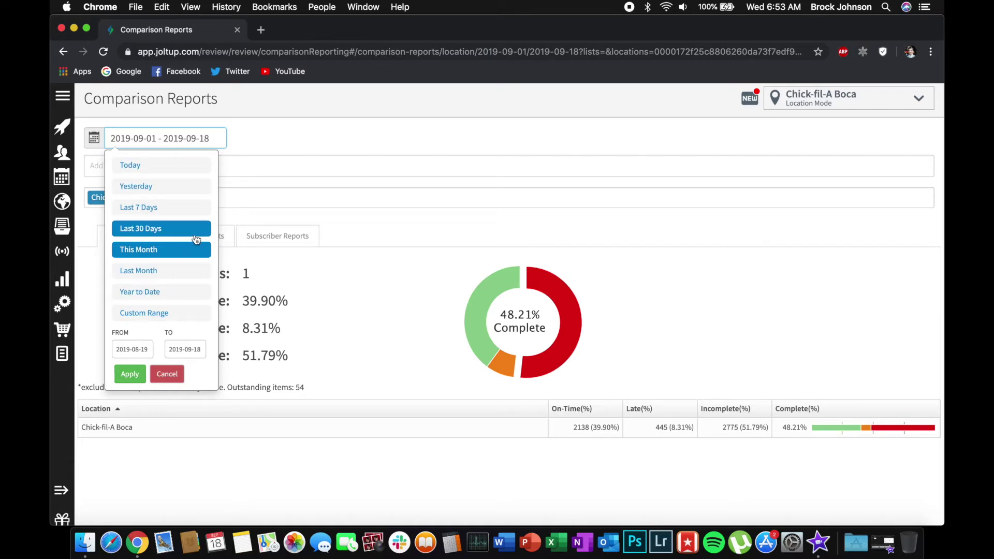
click(195, 208)
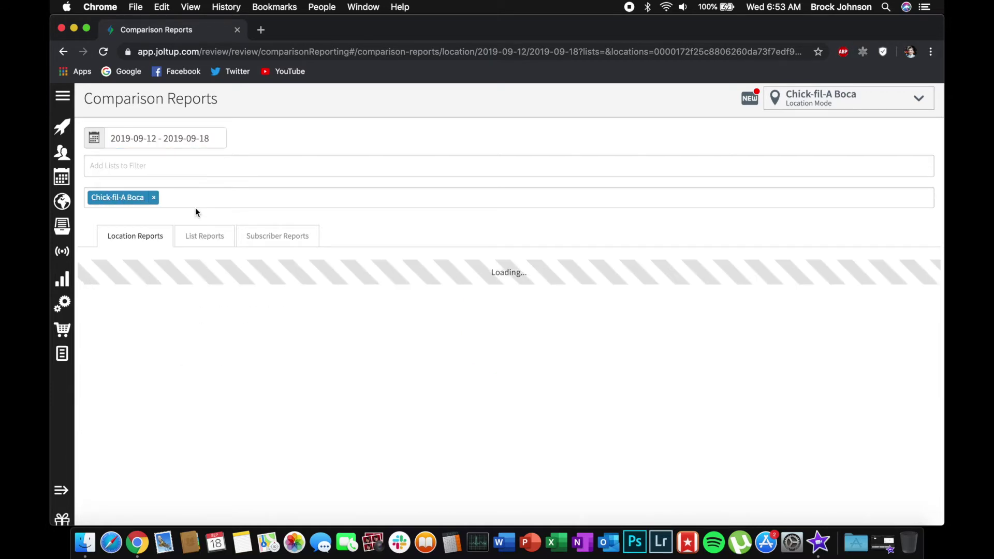
Show the comparison by list and examine the on-time, late and incomplete percentages of each list.
click(211, 238)
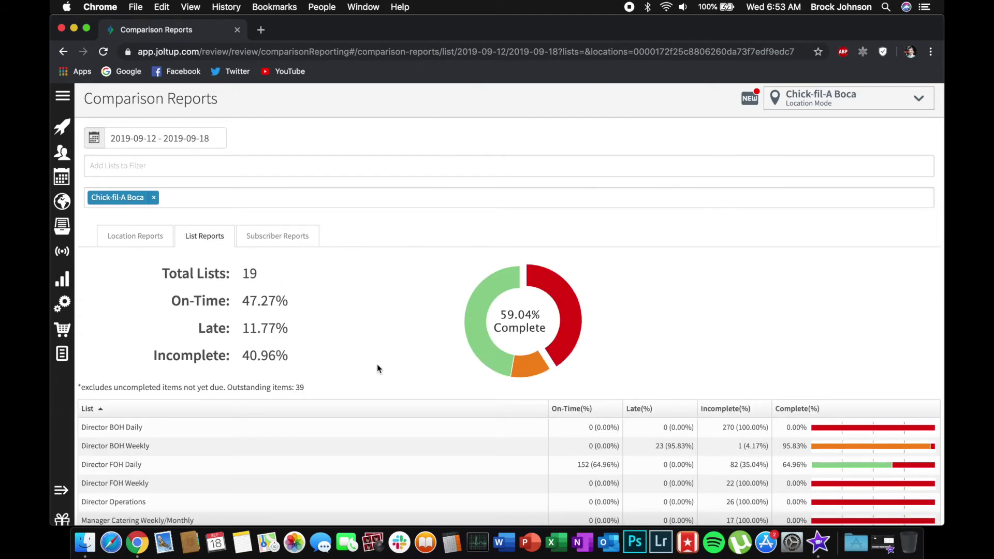
scroll(377, 368, down, 5)
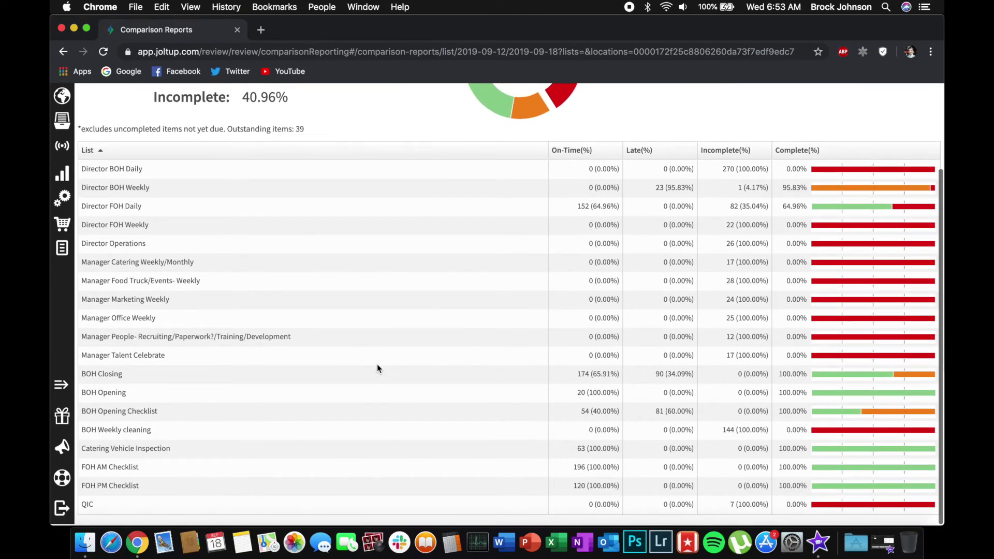
Filter the list comparison report to the BOH Closing list.
scroll(377, 368, up, 5)
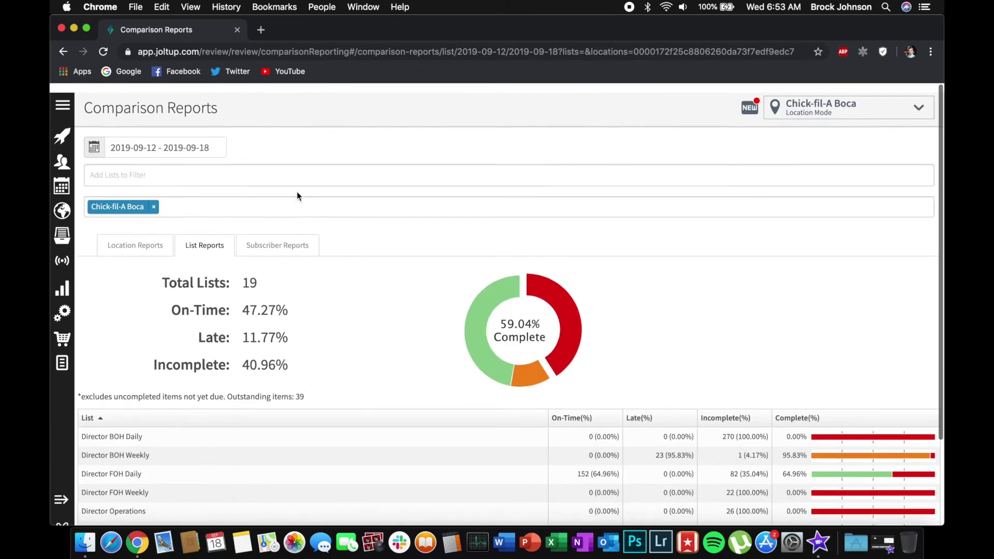
click(184, 164)
scroll(173, 261, down, 10)
scroll(174, 265, down, 5)
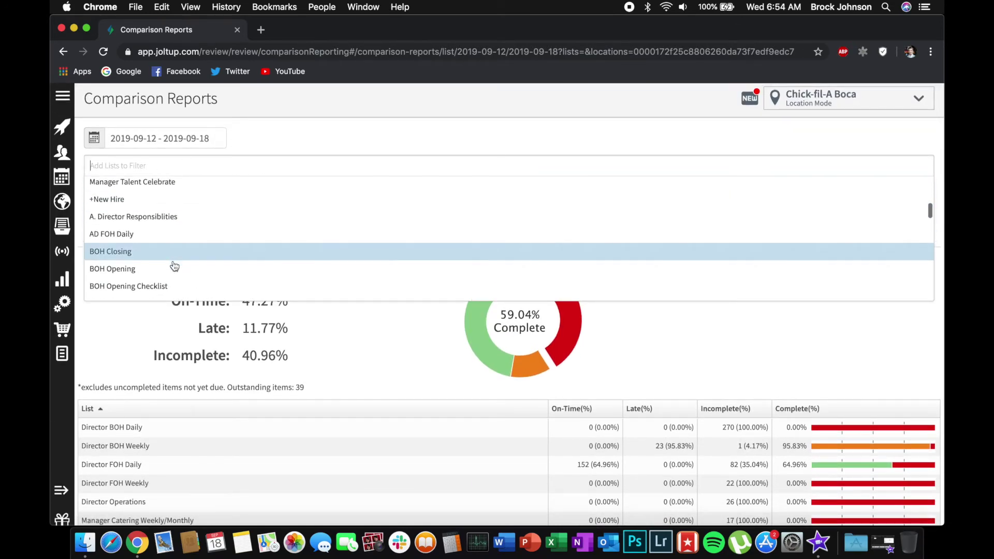
click(140, 229)
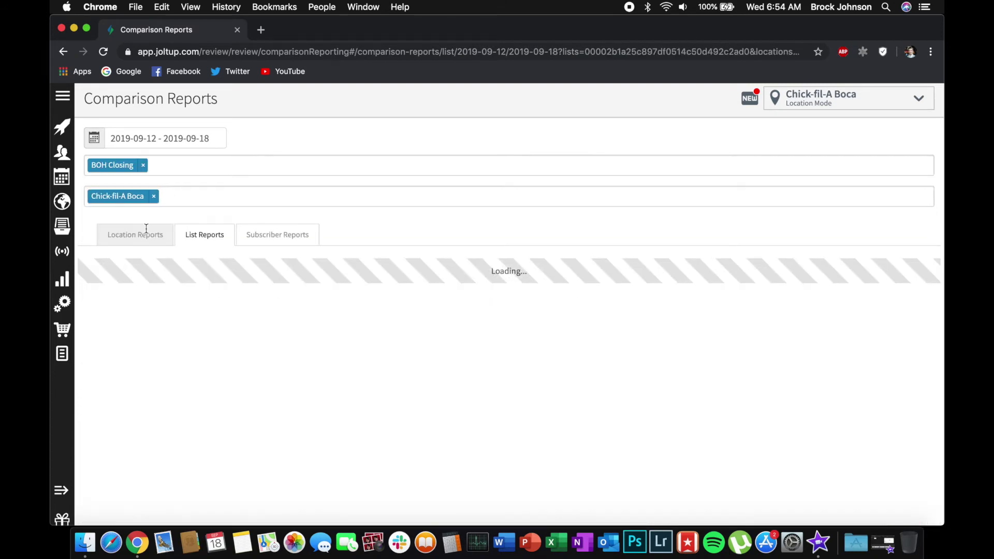
Add FOH PM Checklist to the report's list filter and compare its completion percentages with those of BOH Closing.
click(186, 165)
scroll(189, 274, down, 15)
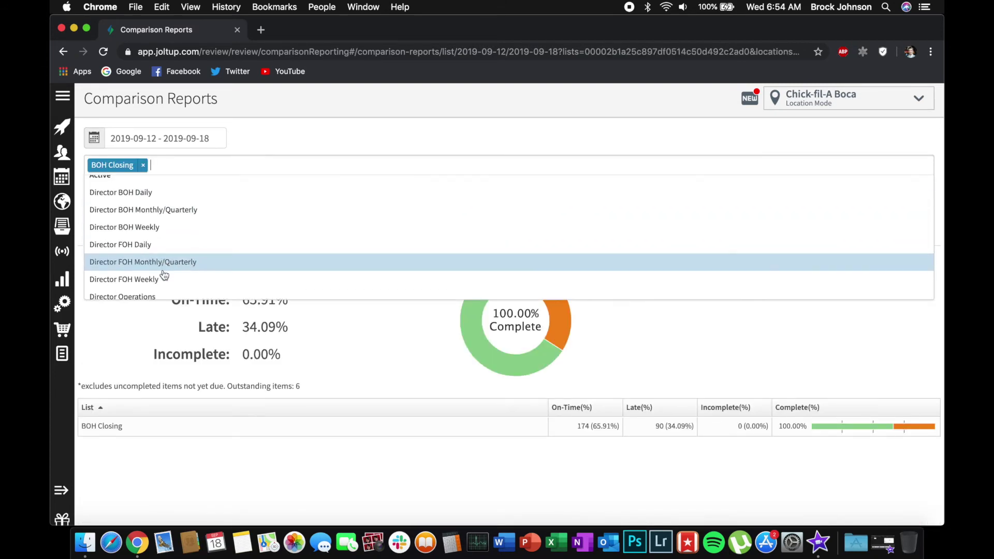
scroll(164, 274, down, 10)
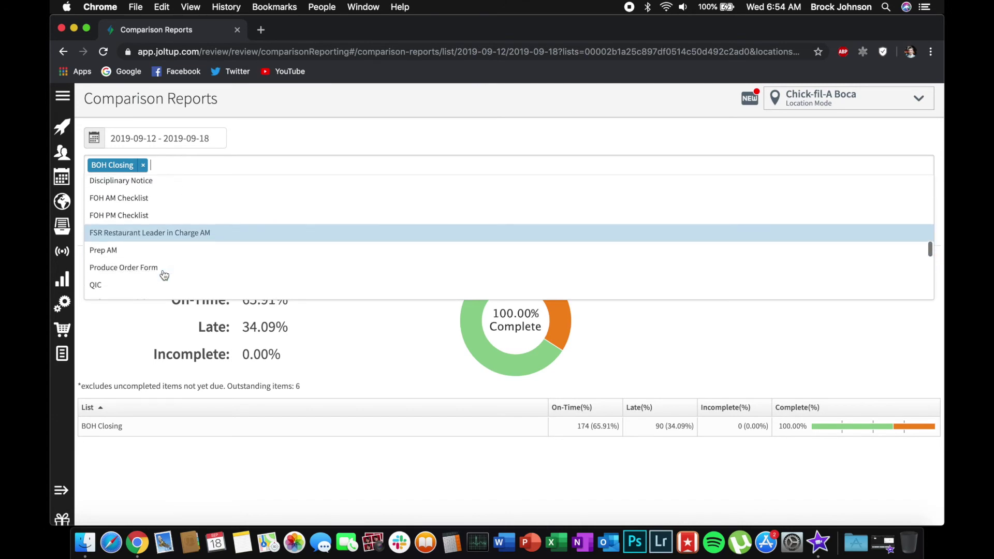
click(177, 219)
scroll(284, 342, down, 2)
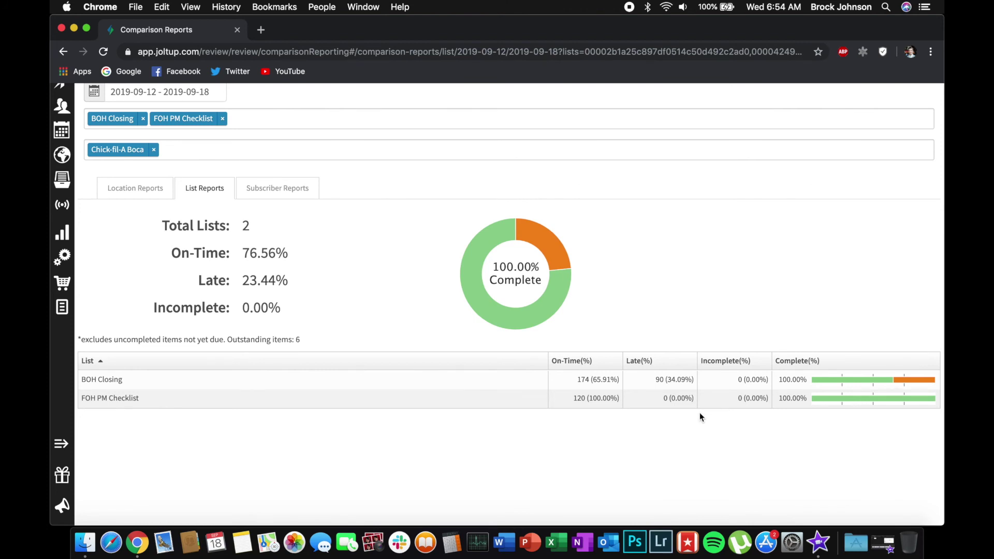
scroll(700, 412, down, 2)
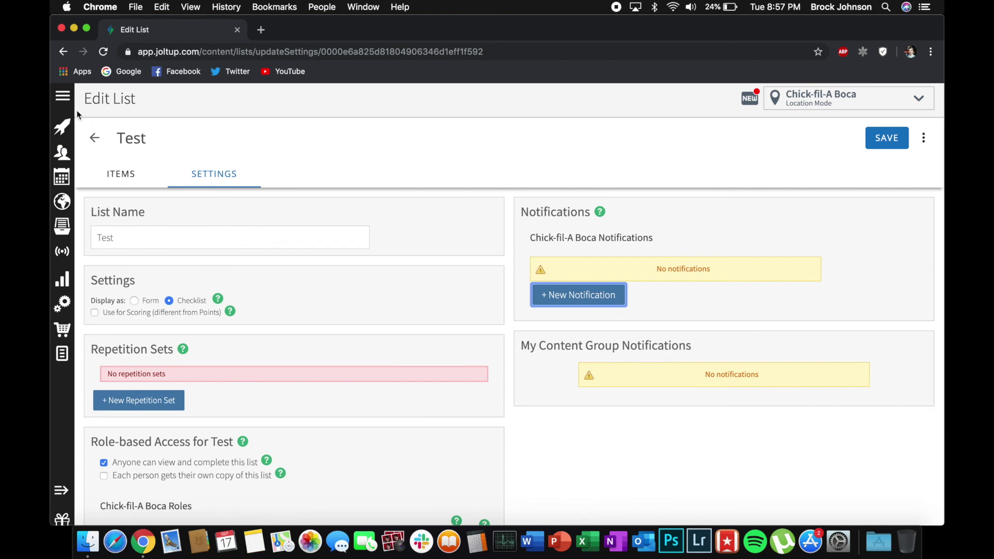
Expand the main navigation from the Test list's settings to show the available sections.
mouse_move(64, 106)
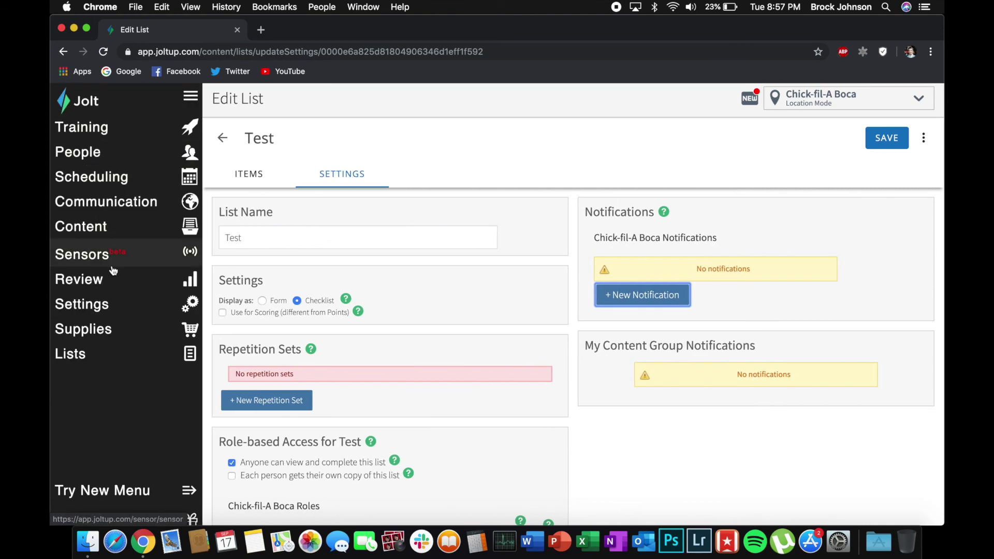